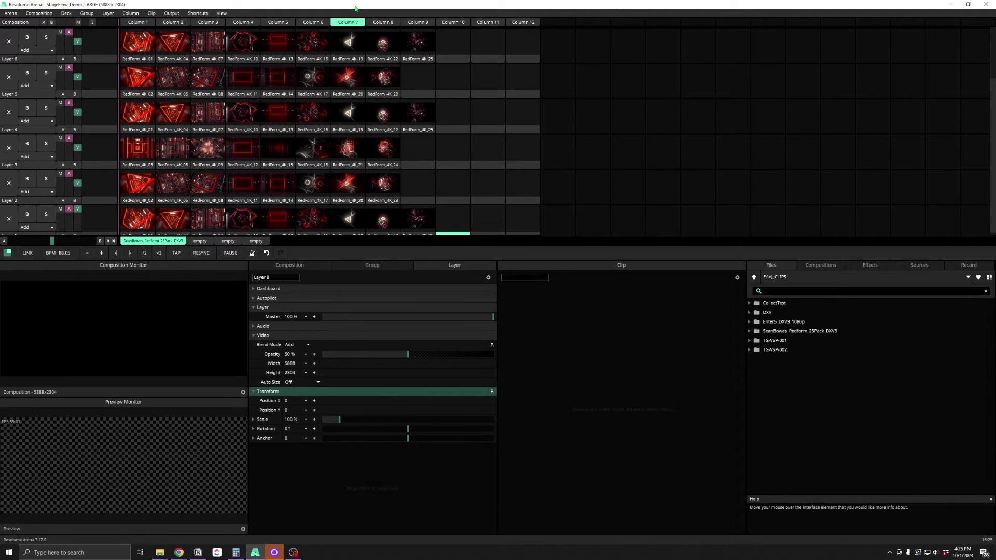
- Replace the demo with a new empty composition, then try Ctrl+O to open one
{"action": "key", "text": "ctrl+n"}
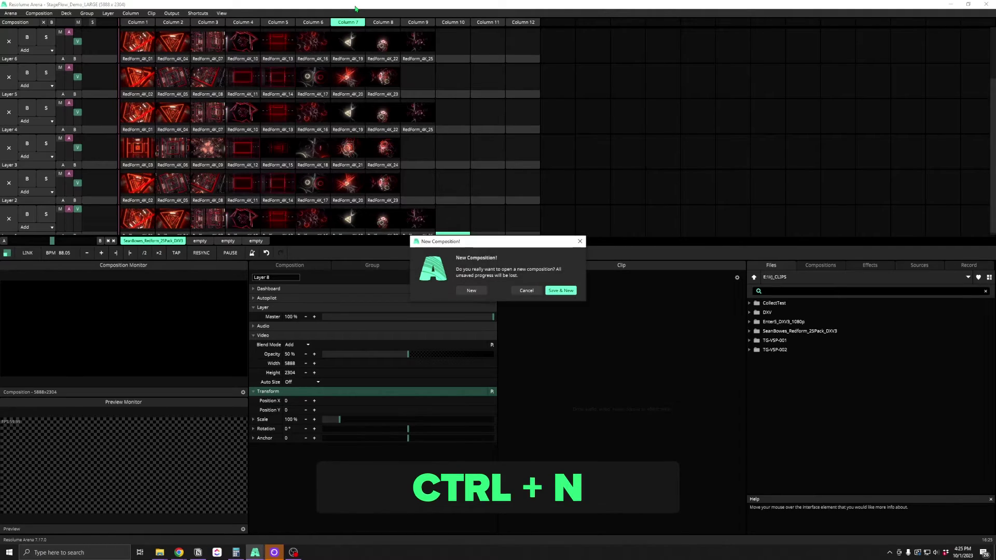
{"action": "left_click", "coordinate": [471, 290]}
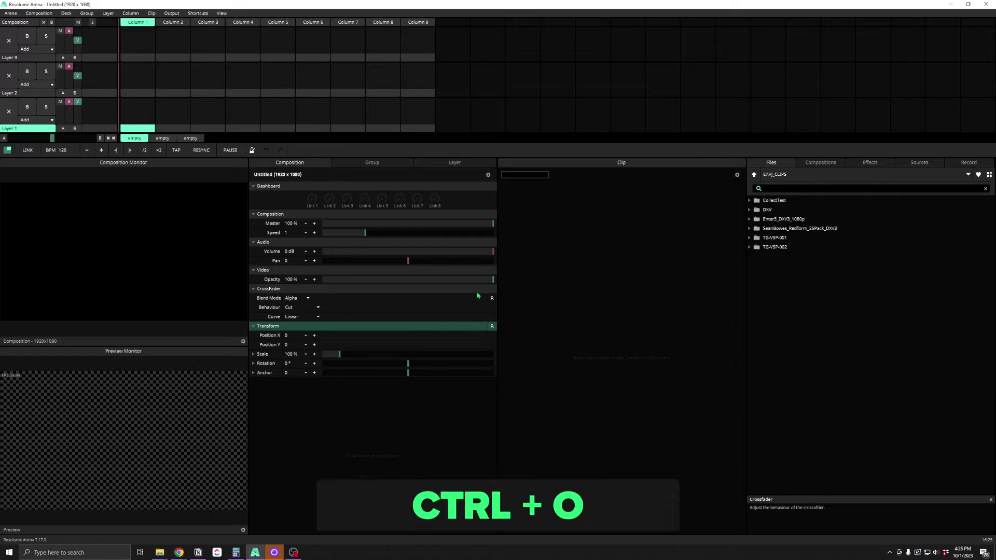
{"action": "key", "text": "ctrl+o"}
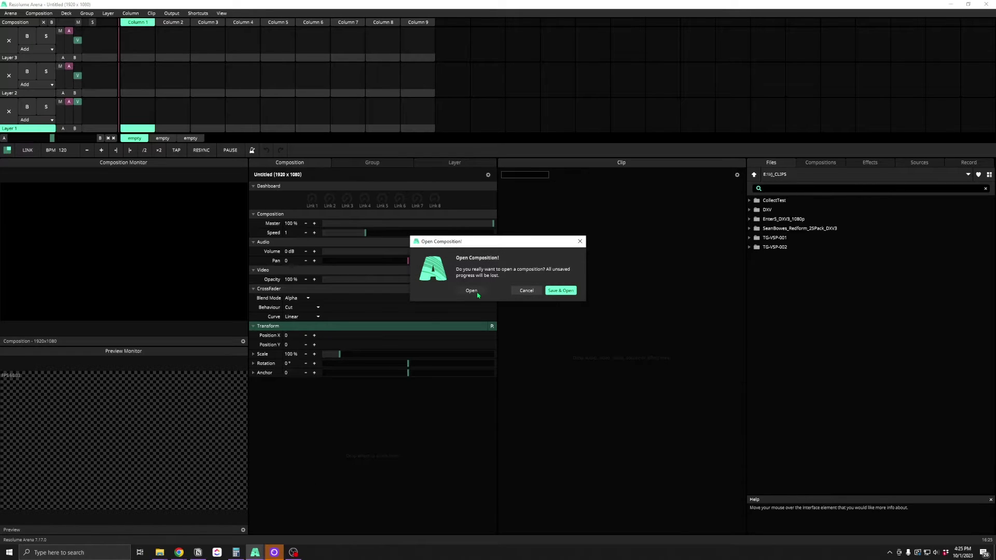
{"action": "left_click", "coordinate": [476, 293]}
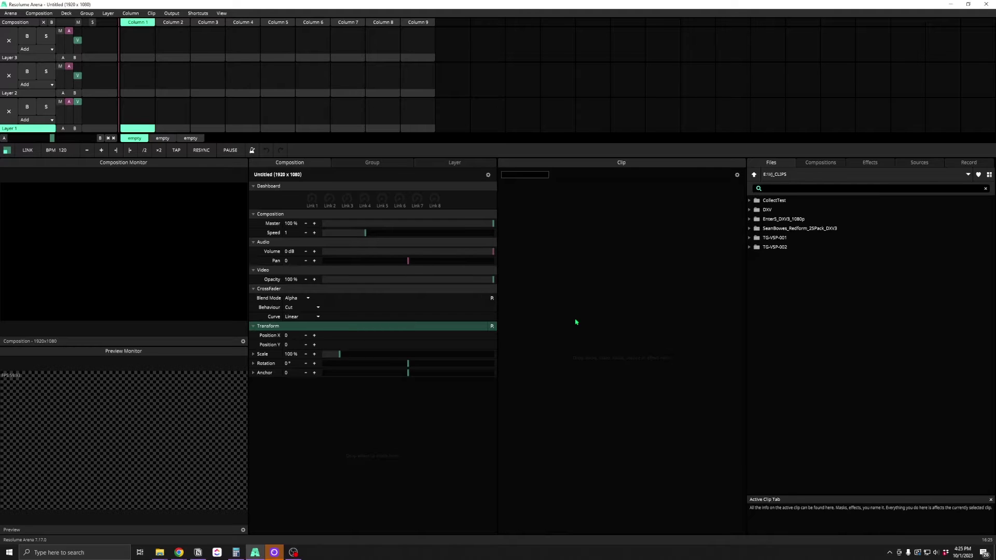
- Bring up the Save (Ctrl+S) and Save As (Ctrl+Shift+S) dialogs, cancelling both
{"action": "key", "text": "ctrl+s"}
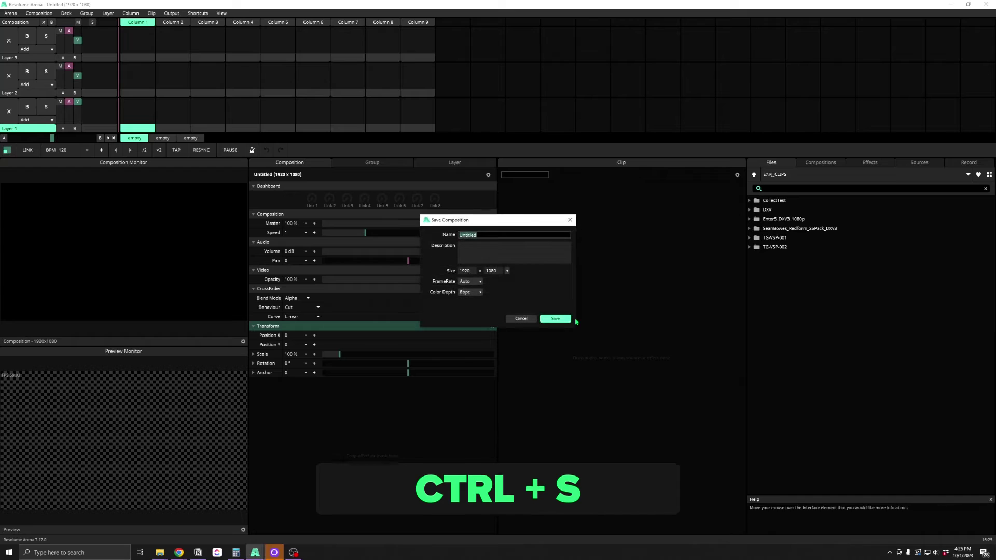
{"action": "left_click", "coordinate": [519, 320]}
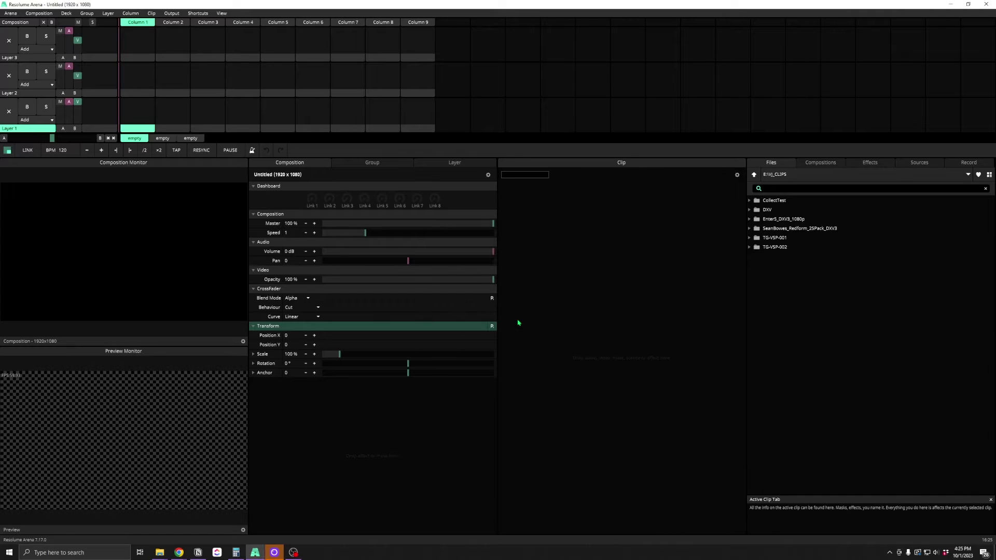
{"action": "key", "text": "ctrl+shift+s"}
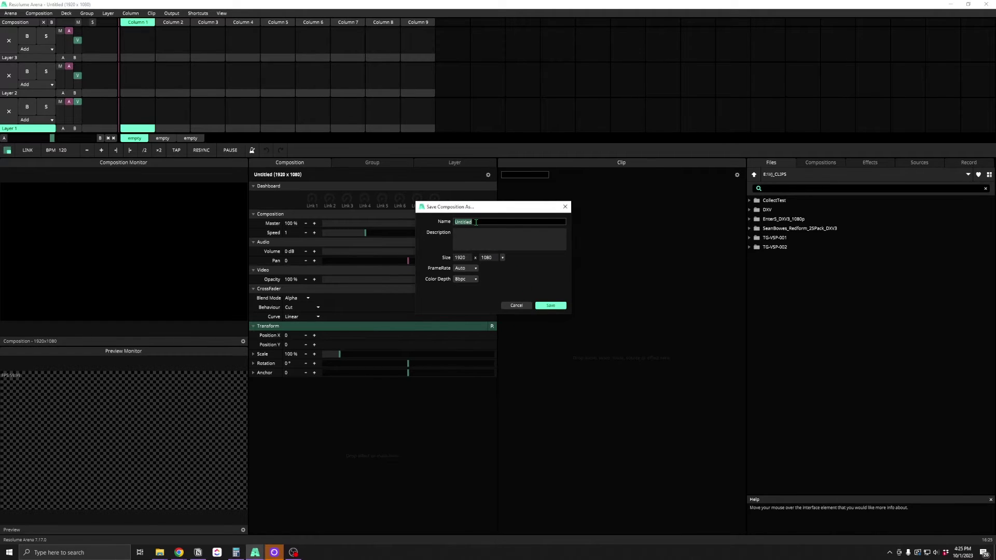
{"action": "left_click", "coordinate": [528, 307]}
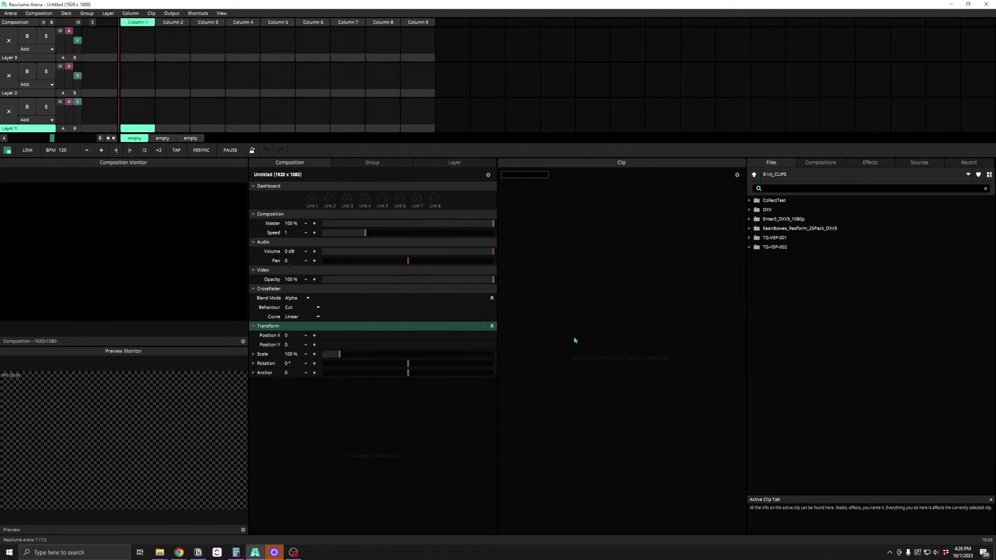
{"action": "key", "text": "ctrl+shift+c"}
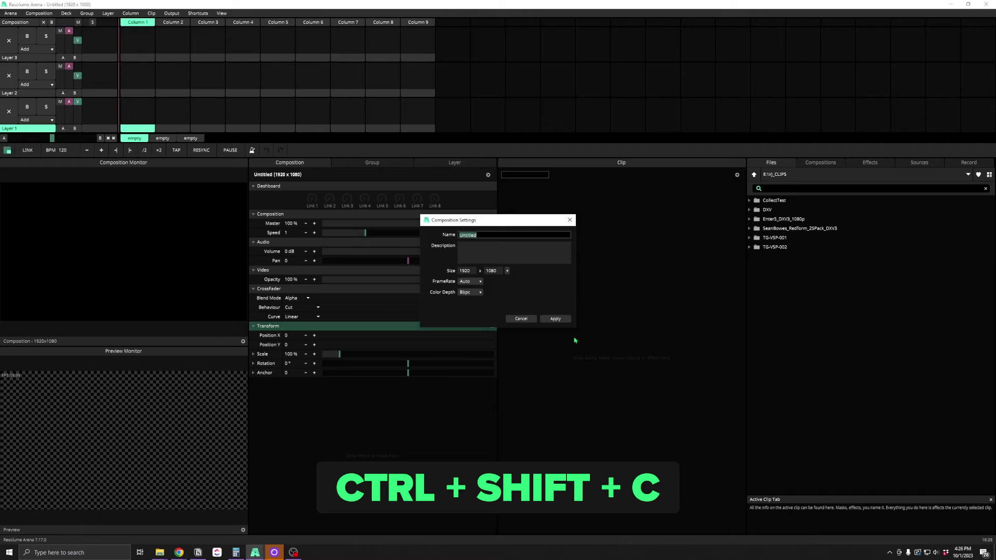
{"action": "left_click", "coordinate": [530, 321]}
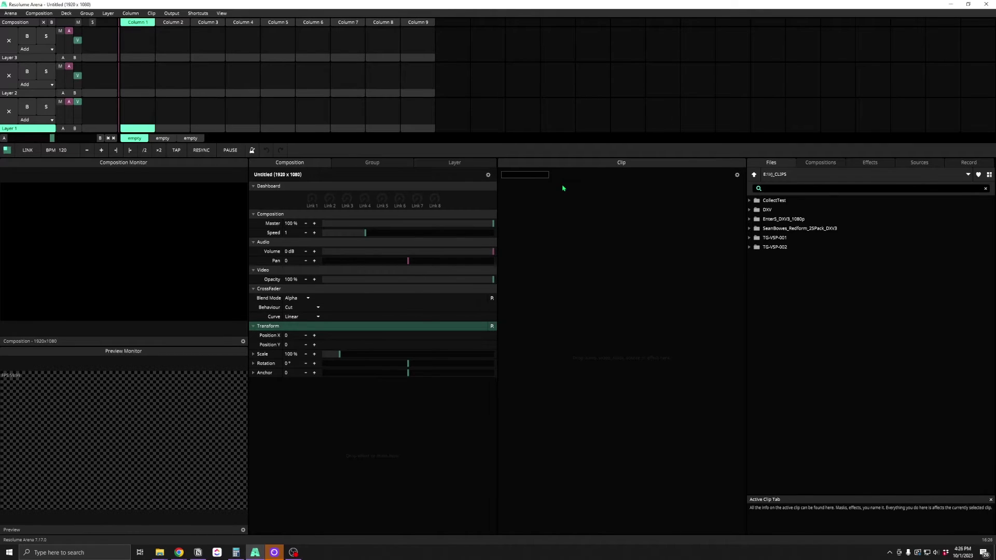
{"action": "key", "text": "ctrl+comma"}
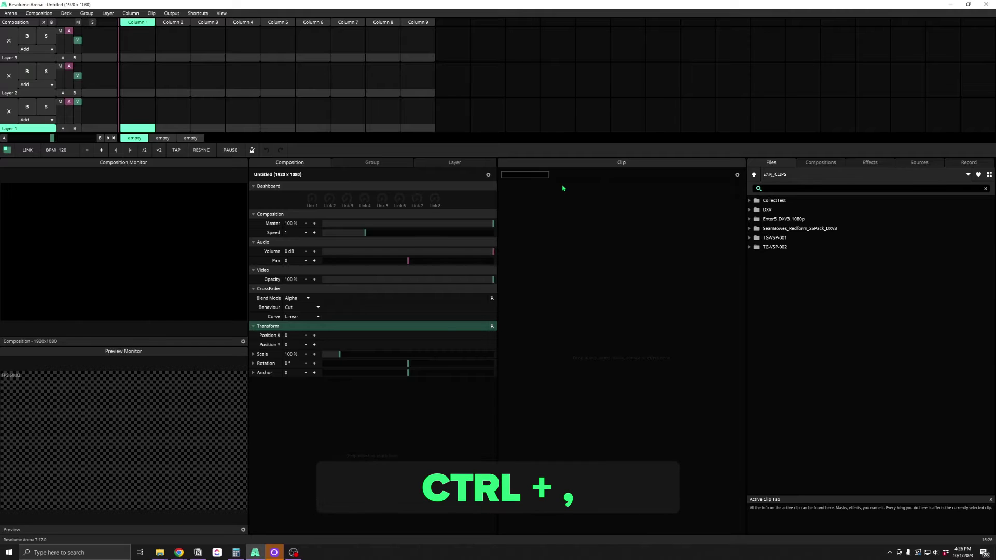
{"action": "left_click", "coordinate": [614, 130]}
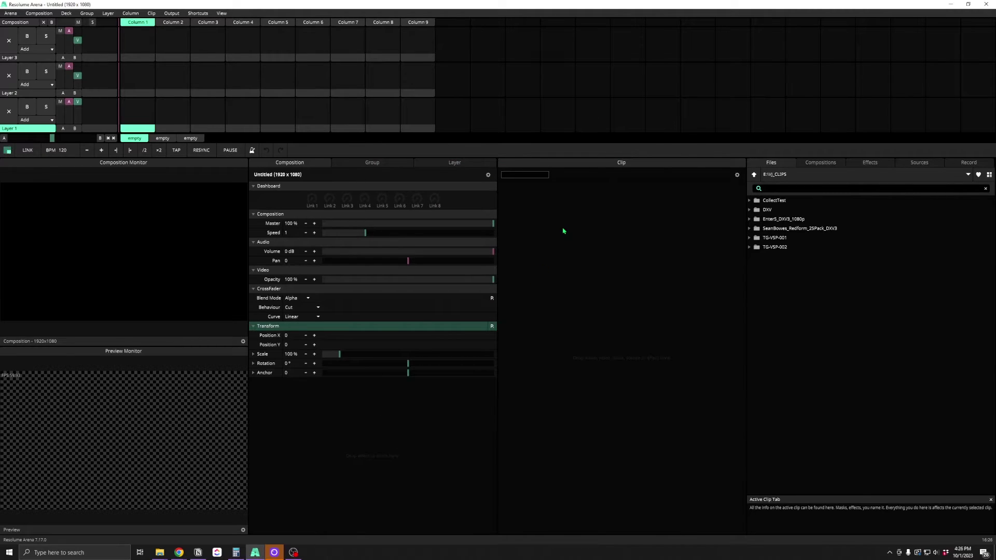
{"action": "key", "text": "ctrl+q"}
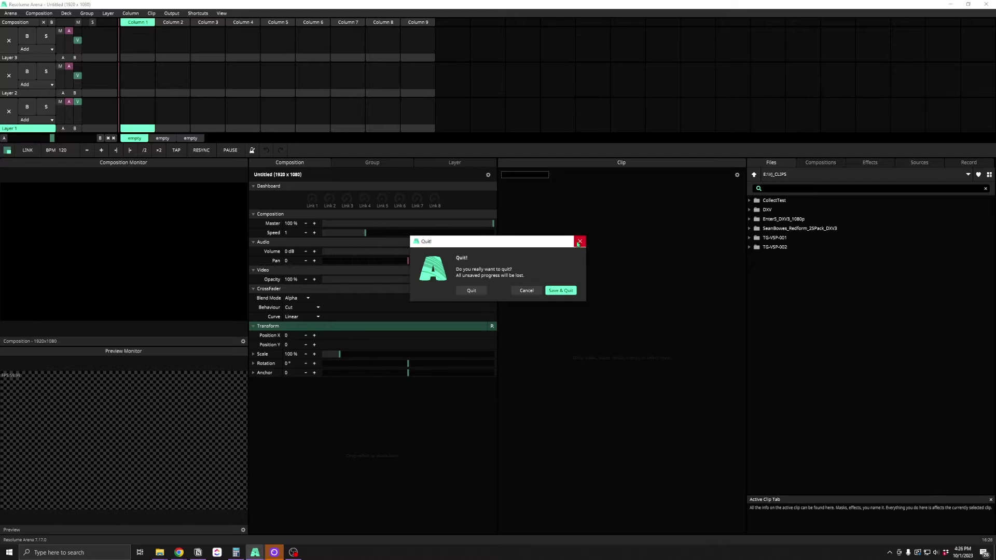
{"action": "left_click", "coordinate": [579, 242]}
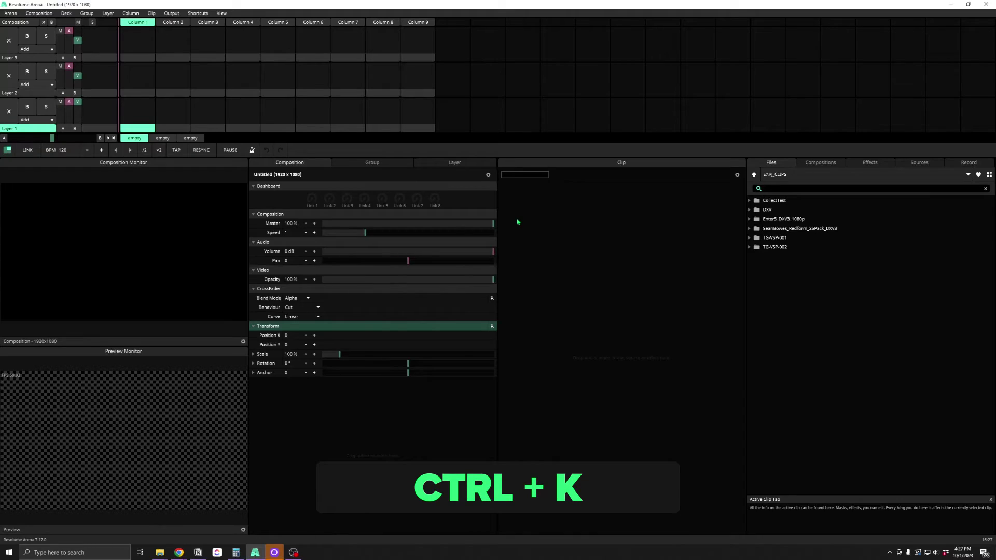
- Add a new deck, group the layers, add a layer and add columns via Ctrl+K, G, L, T
{"action": "key", "text": "ctrl+k"}
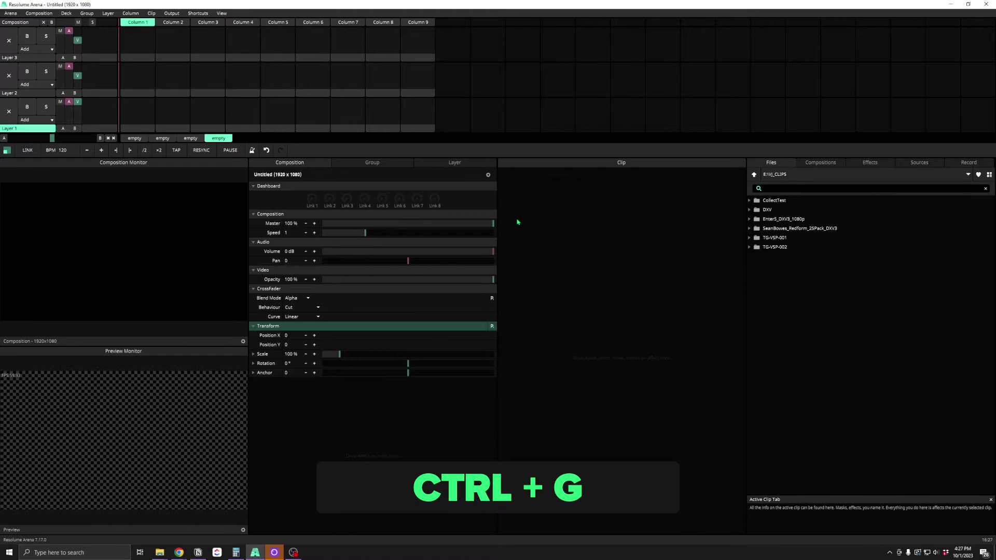
{"action": "key", "text": "ctrl+g"}
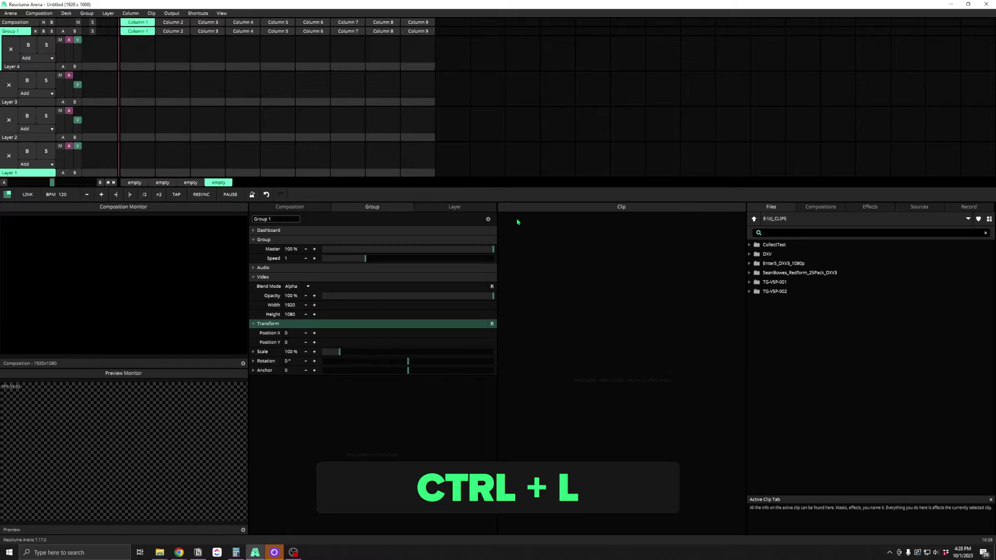
{"action": "key", "text": "ctrl+l"}
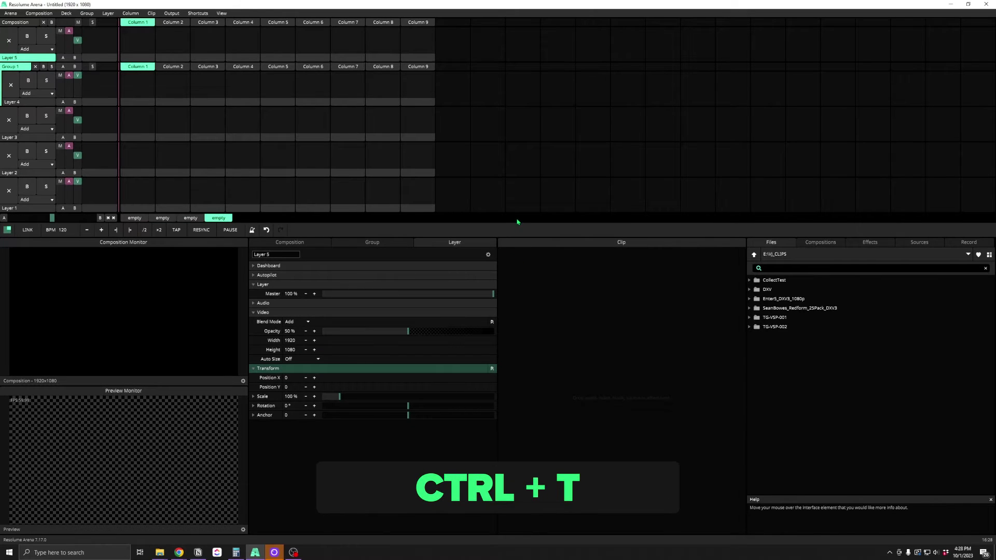
{"action": "key", "text": "ctrl+t"}
{"action": "key", "text": "ctrl+t"}
{"action": "key", "text": "ctrl+t"}
{"action": "key", "text": "ctrl+t"}
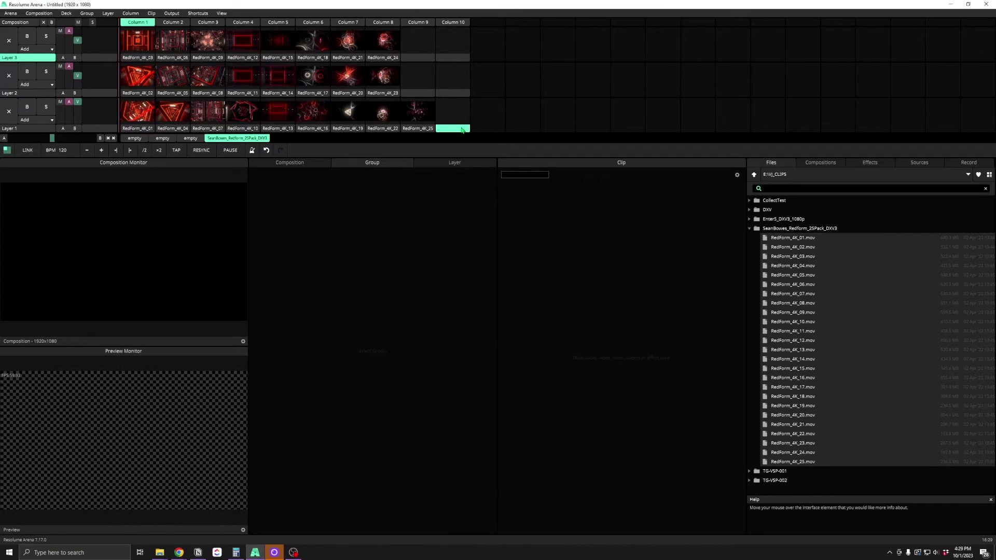
- Copy all 25 clips and paste them starting at Column 10 of Layer 1
{"action": "key", "text": "ctrl+a"}
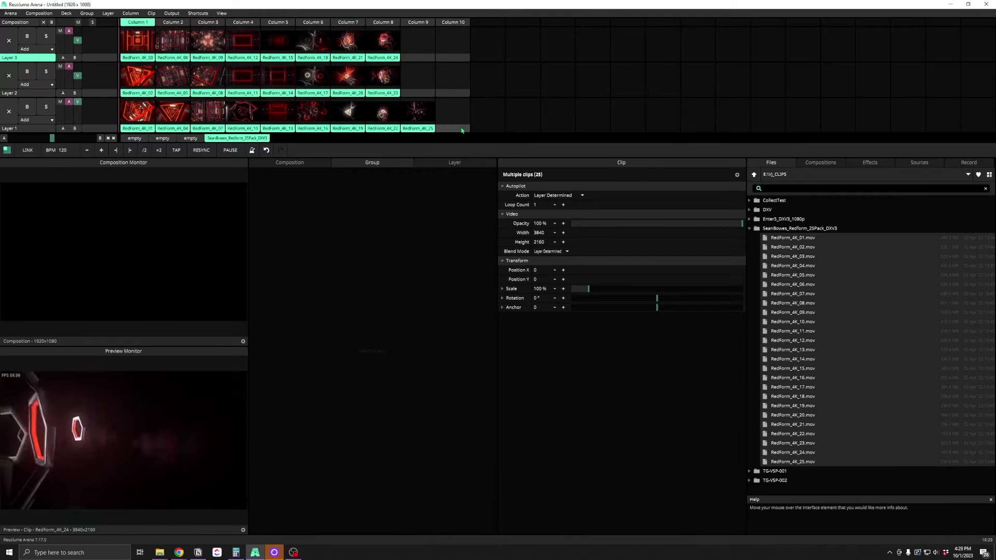
{"action": "key", "text": "ctrl+c"}
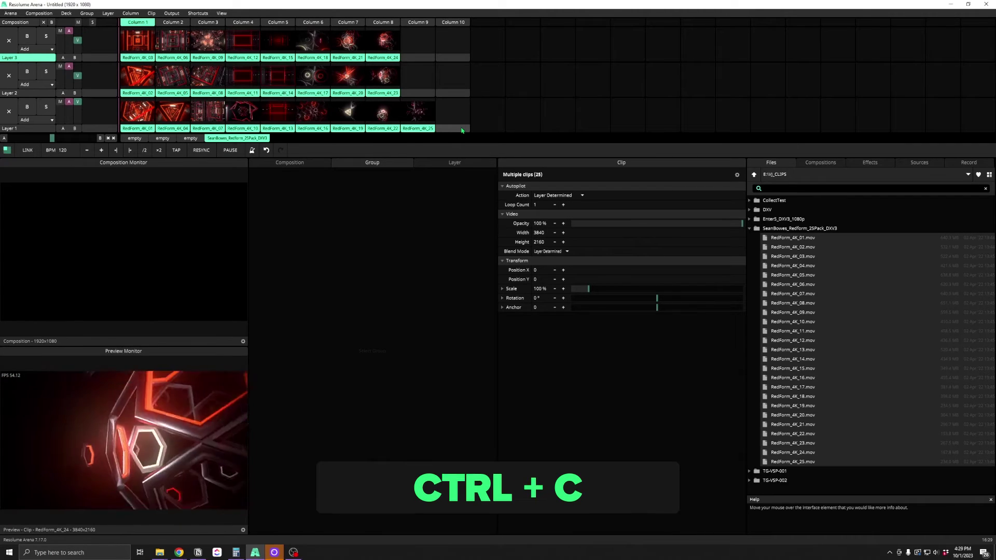
{"action": "left_click", "coordinate": [461, 129]}
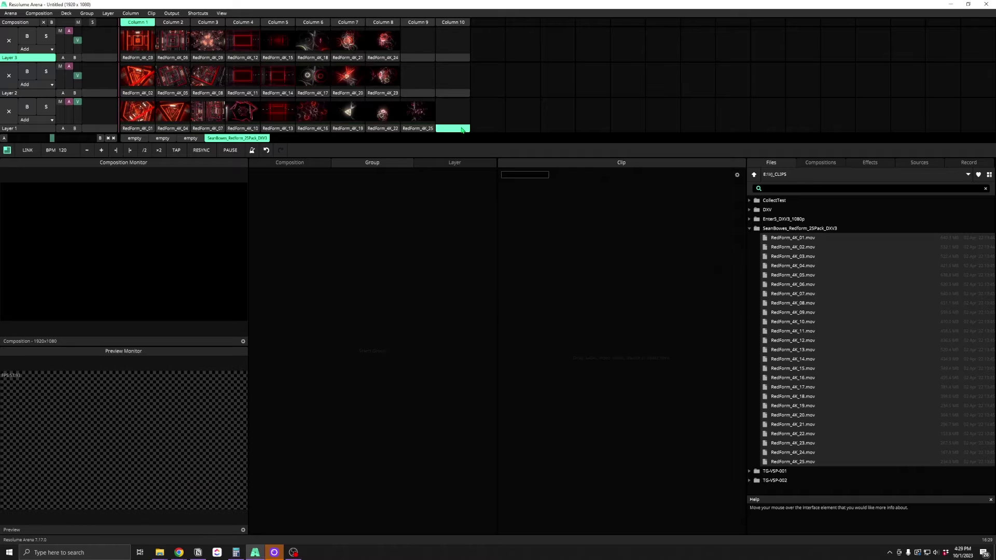
{"action": "key", "text": "ctrl+v"}
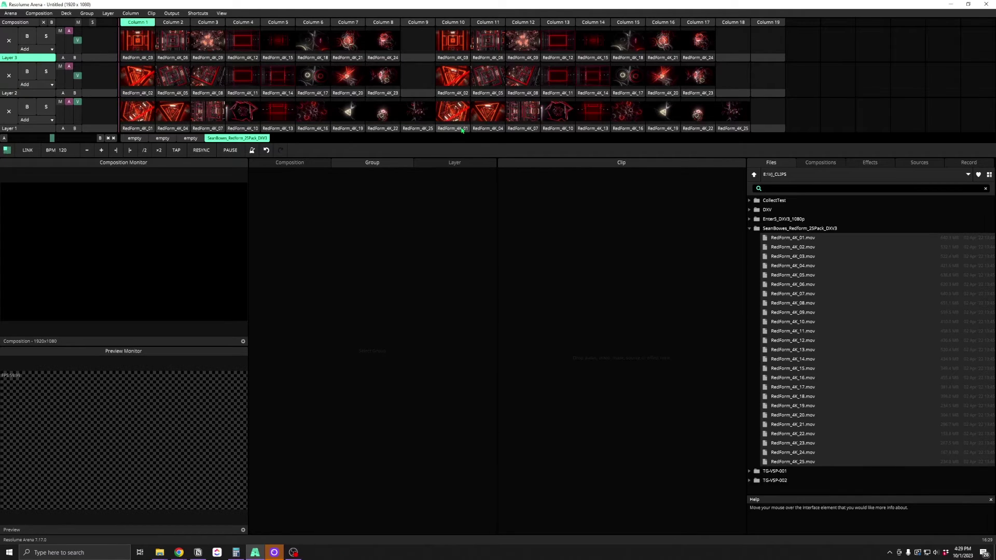
- Cut the 25 pasted clips to Column 19, then undo and redo the paste
{"action": "left_click", "coordinate": [734, 129]}
{"action": "left_click", "coordinate": [450, 58], "text": "shift"}
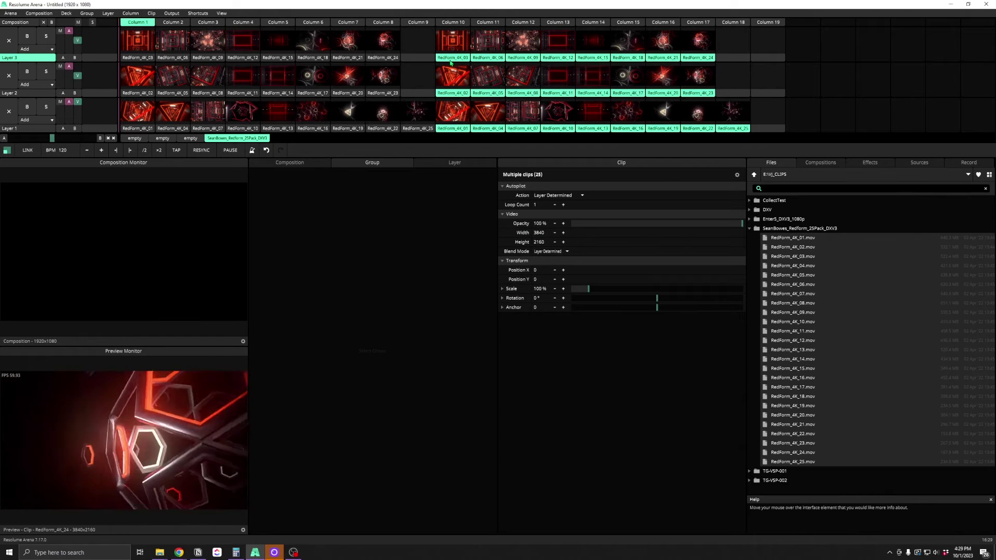
{"action": "key", "text": "ctrl+x"}
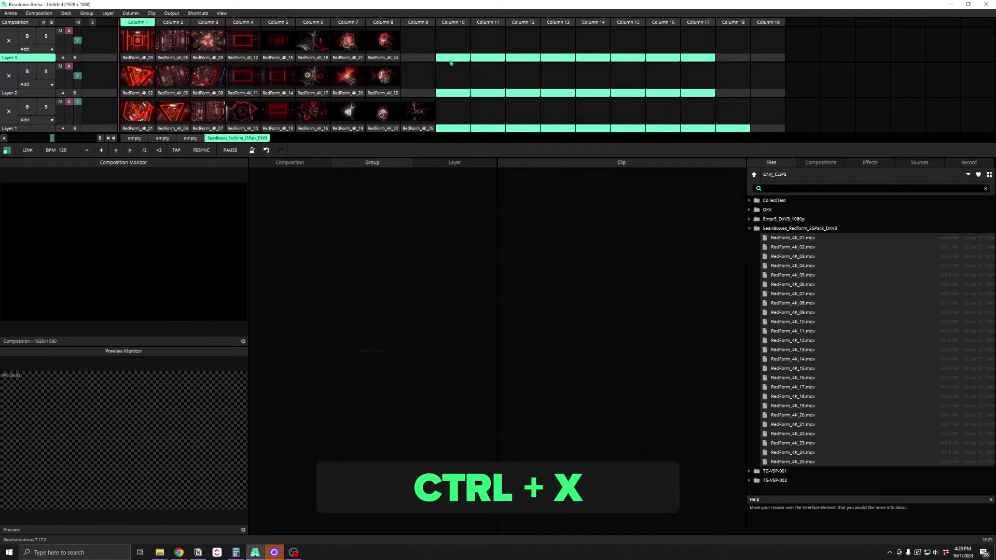
{"action": "left_click", "coordinate": [763, 130]}
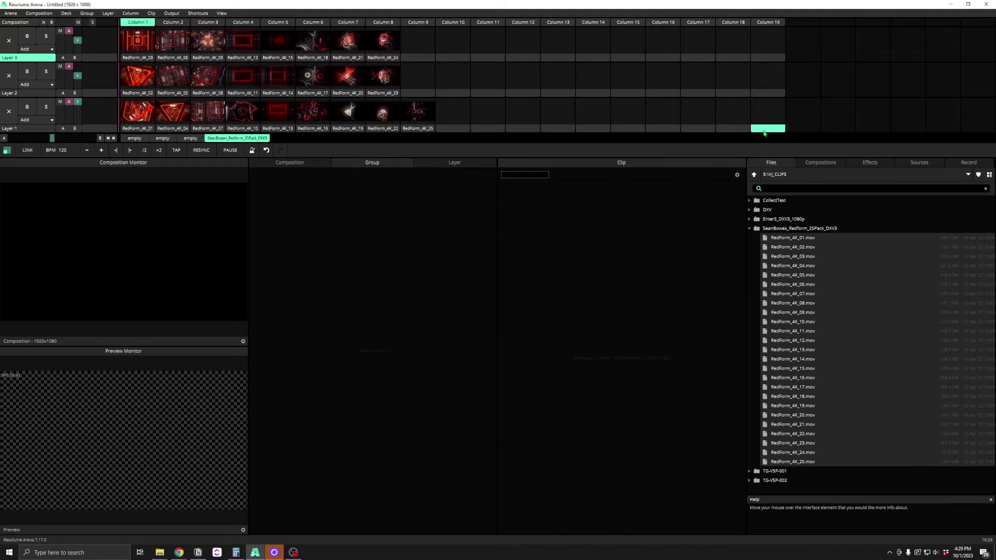
{"action": "key", "text": "ctrl+v"}
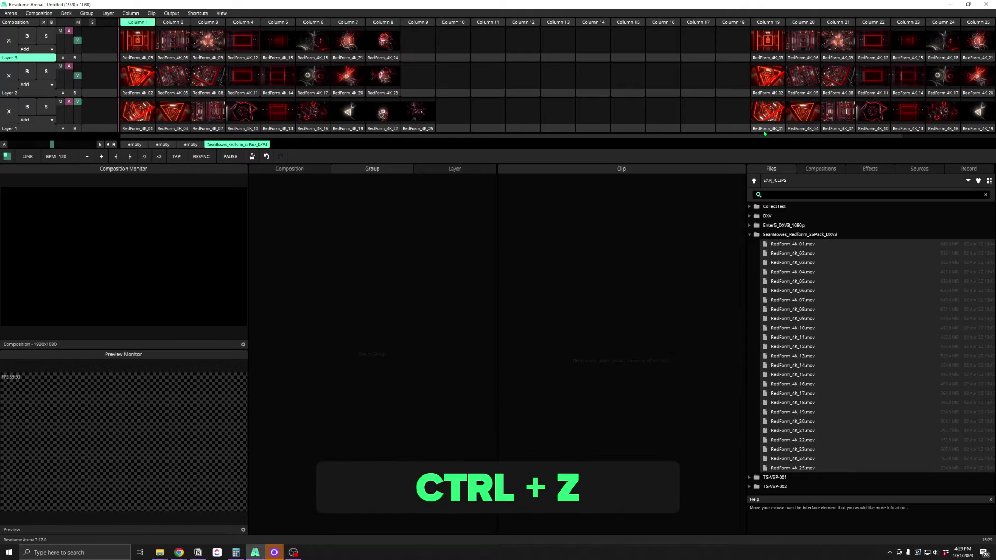
{"action": "key", "text": "ctrl+z"}
{"action": "key", "text": "ctrl+z"}
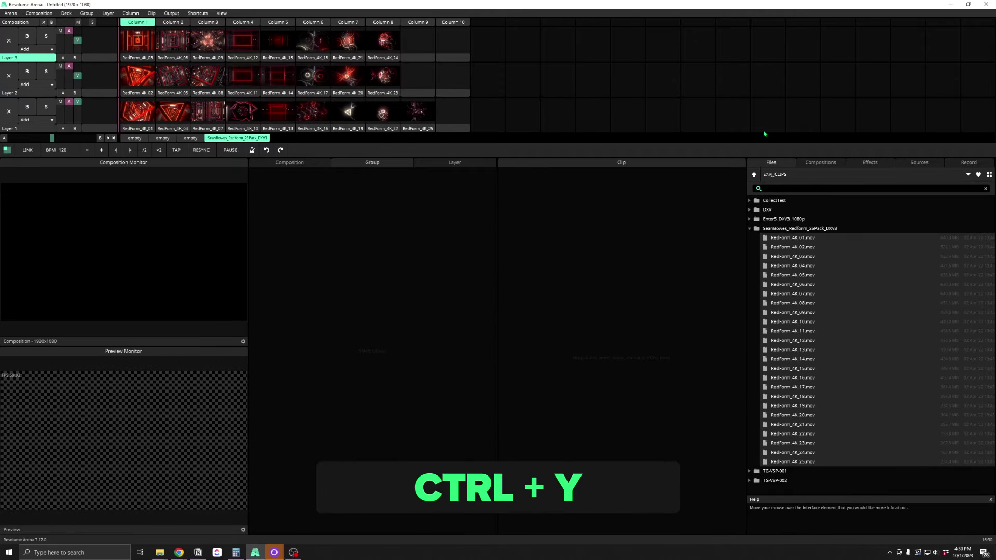
{"action": "key", "text": "ctrl+y"}
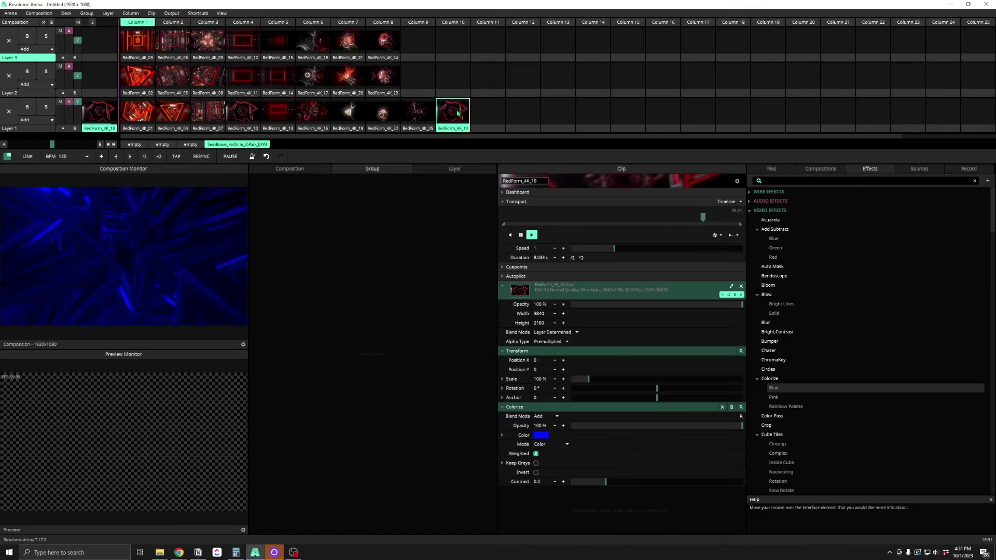
- Refresh thumbnails to show the blue tint and filter the Effects list by 'text'
{"action": "key", "text": "ctrl+shift+t"}
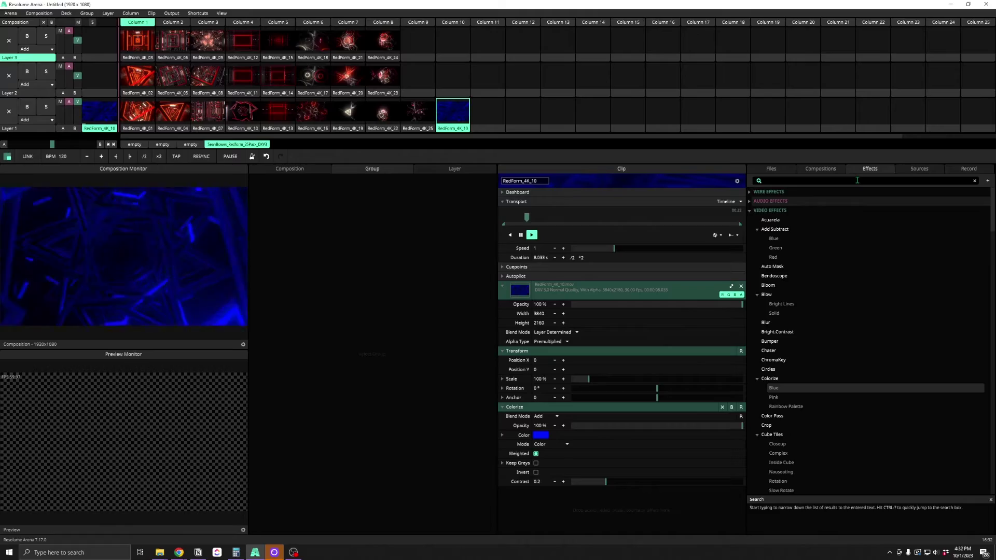
{"action": "type", "text": "ext"}
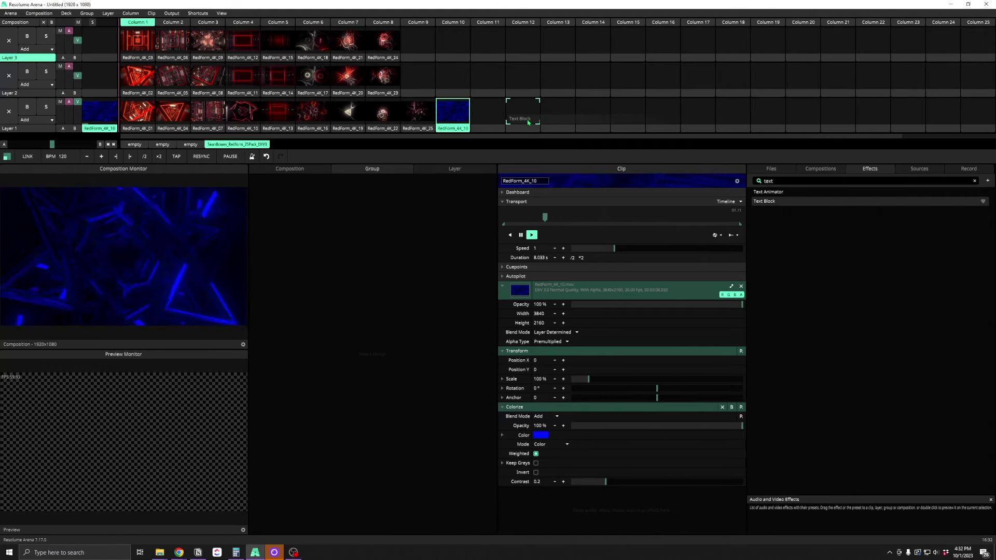
- Add a Text Block clip to Layer 1 reading 'SONG 1' and launch it
{"action": "left_click_drag", "start_coordinate": [528, 123], "coordinate": [527, 120]}
{"action": "left_click", "coordinate": [569, 328]}
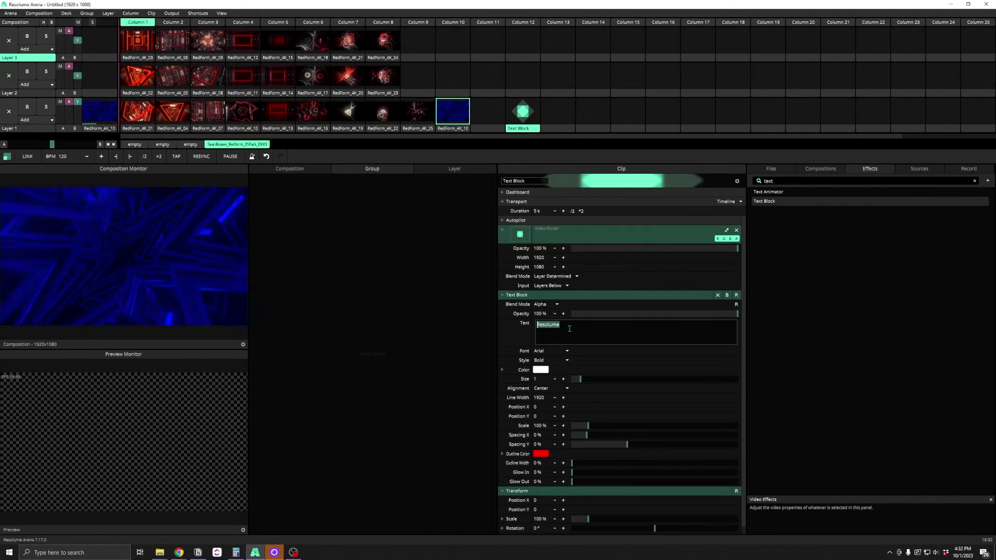
{"action": "type", "text": "s"}
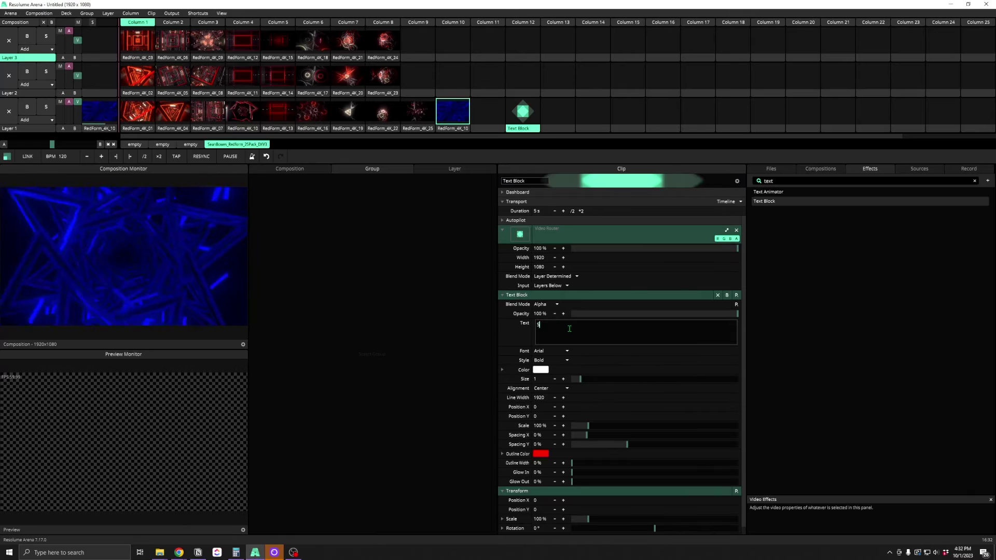
{"action": "type", "text": "ONG 1"}
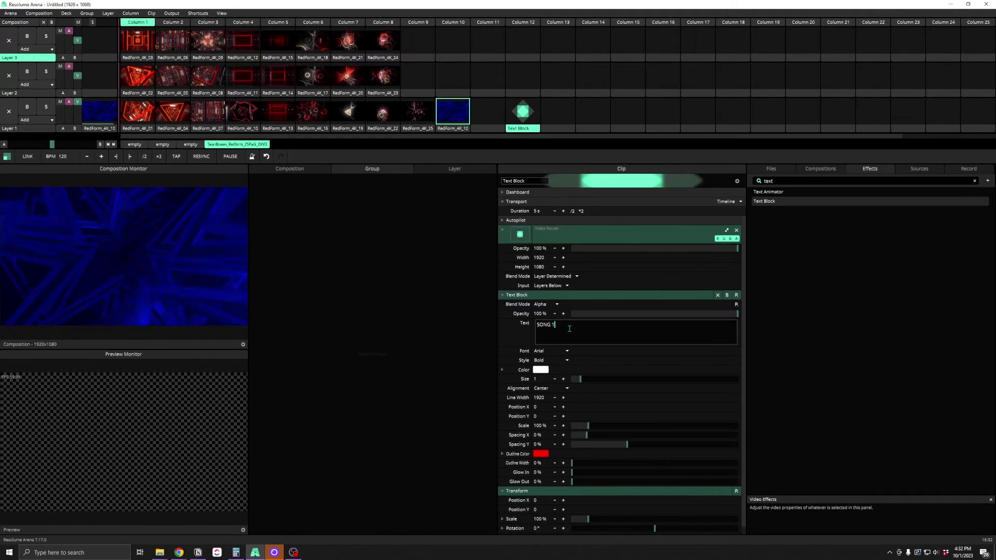
{"action": "left_click", "coordinate": [523, 111]}
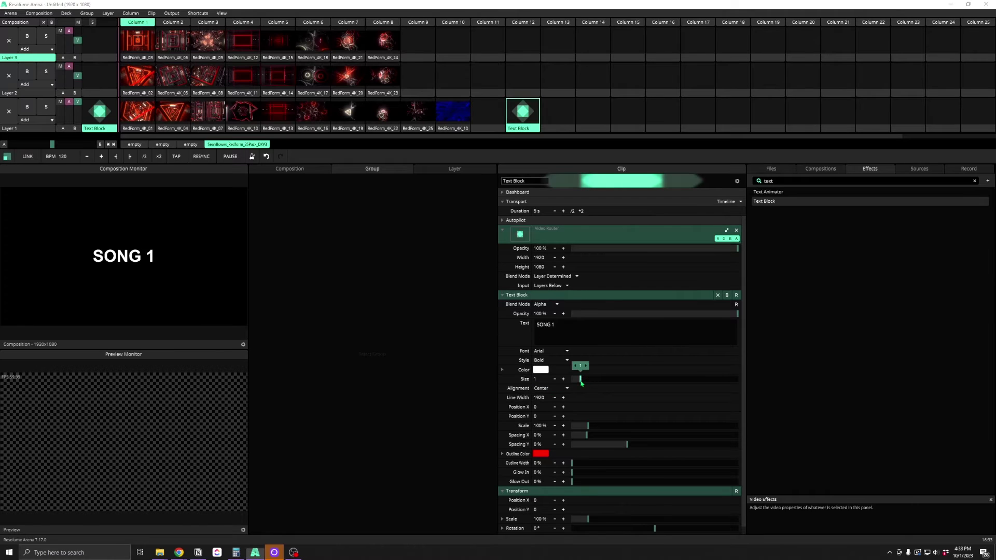
- Set the text size to 3.38, refresh thumbnails, and remove the Text Block effect
{"action": "left_click_drag", "start_coordinate": [580, 382], "coordinate": [622, 379]}
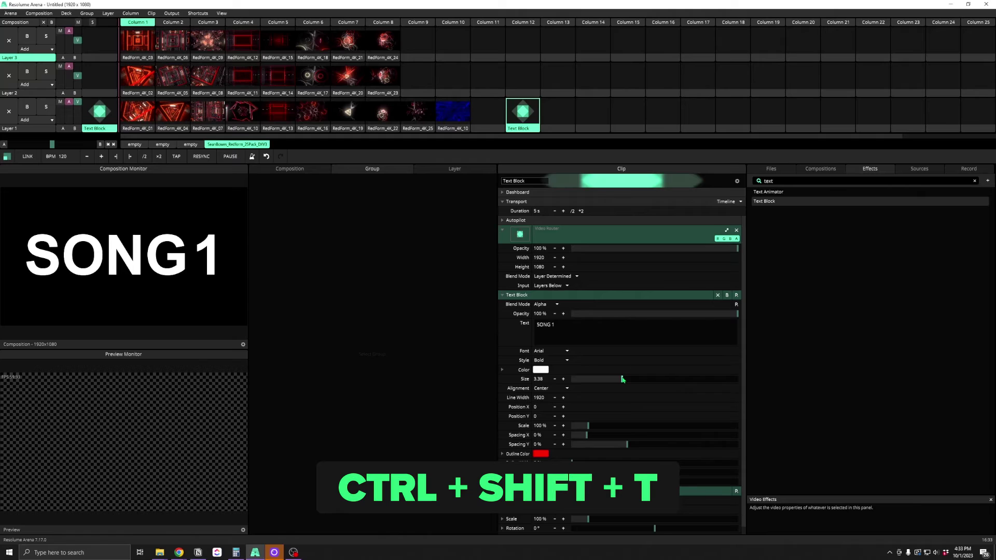
{"action": "key", "text": "ctrl+shift+t"}
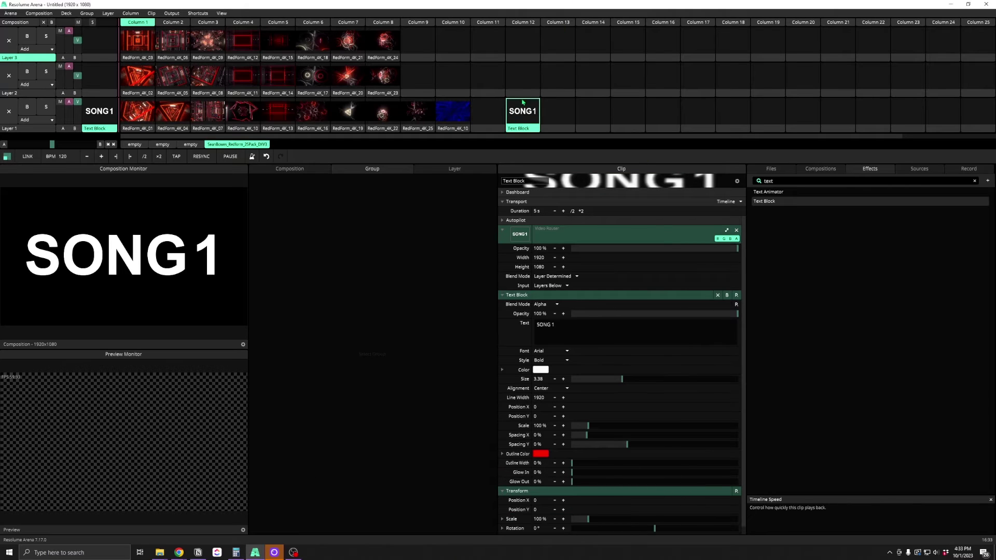
{"action": "left_click", "coordinate": [717, 295]}
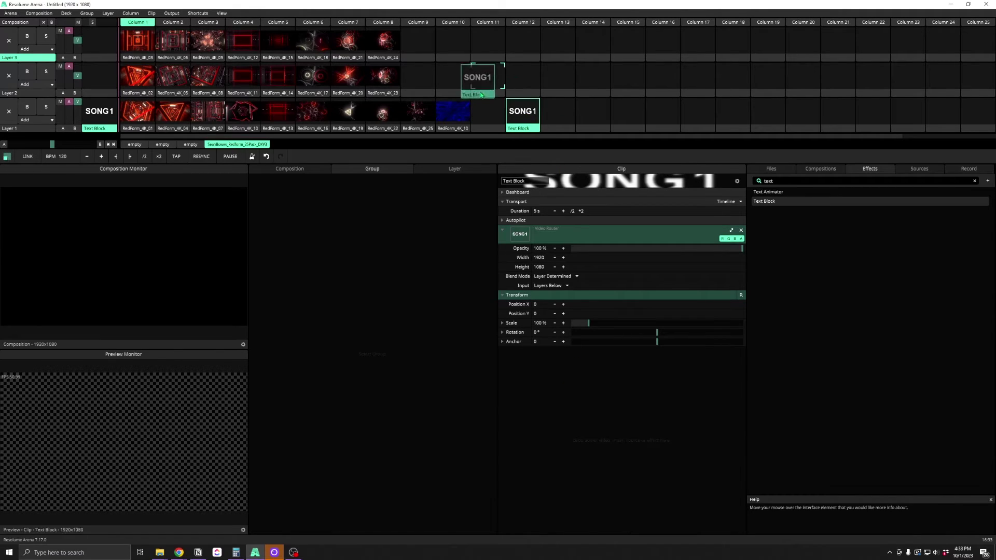
- Move the SONG1 clip to Layer 2, launch Column 10, then shift it to Column 9 and play it
{"action": "left_click_drag", "start_coordinate": [481, 94], "coordinate": [452, 83]}
{"action": "left_click", "coordinate": [453, 120]}
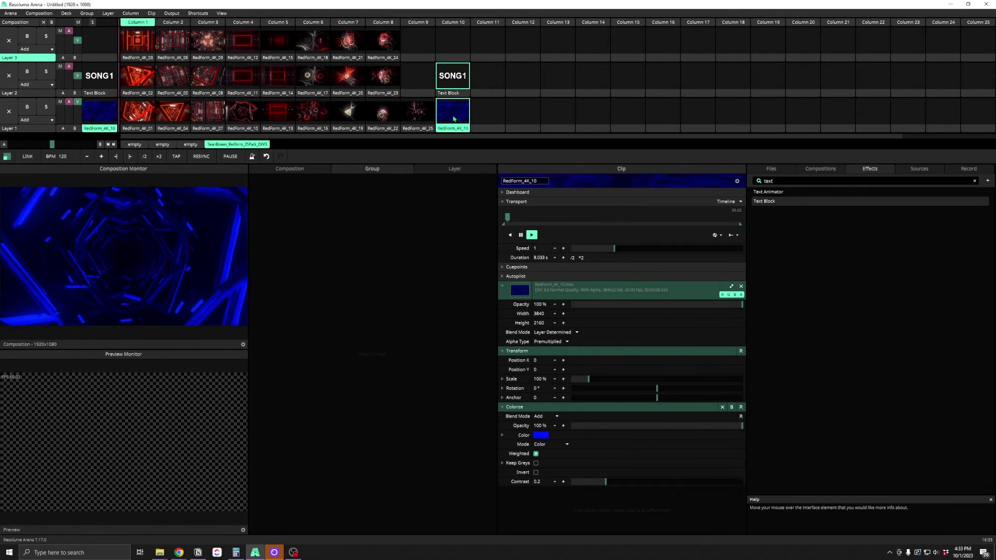
{"action": "left_click", "coordinate": [463, 23]}
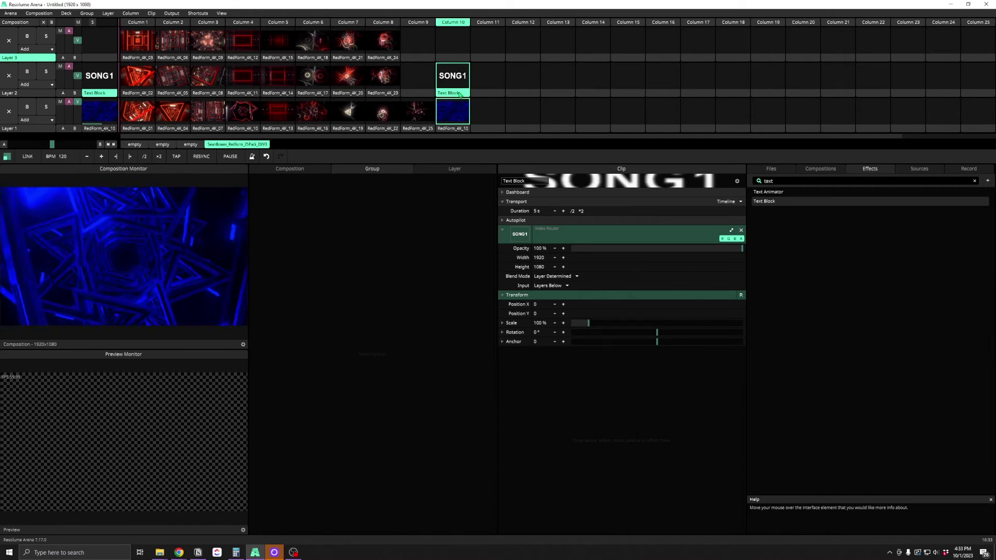
{"action": "mouse_move", "coordinate": [461, 85]}
{"action": "left_mouse_down"}
{"action": "mouse_move", "coordinate": [402, 78]}
{"action": "mouse_move", "coordinate": [418, 93]}
{"action": "mouse_move", "coordinate": [513, 73]}
{"action": "mouse_move", "coordinate": [516, 86]}
{"action": "mouse_move", "coordinate": [457, 80]}
{"action": "left_mouse_up"}
{"action": "left_click", "coordinate": [516, 91]}
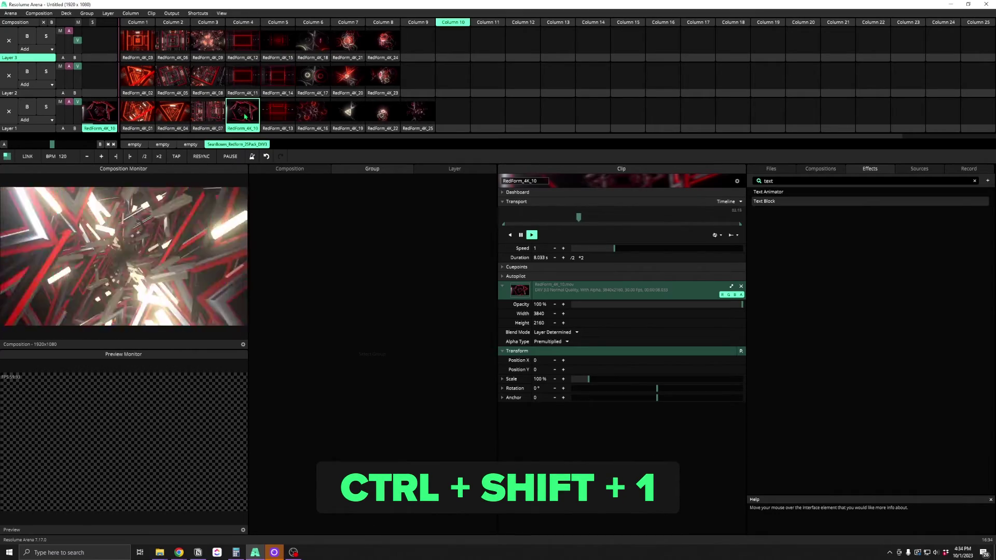
{"action": "key", "text": "ctrl+shift+1"}
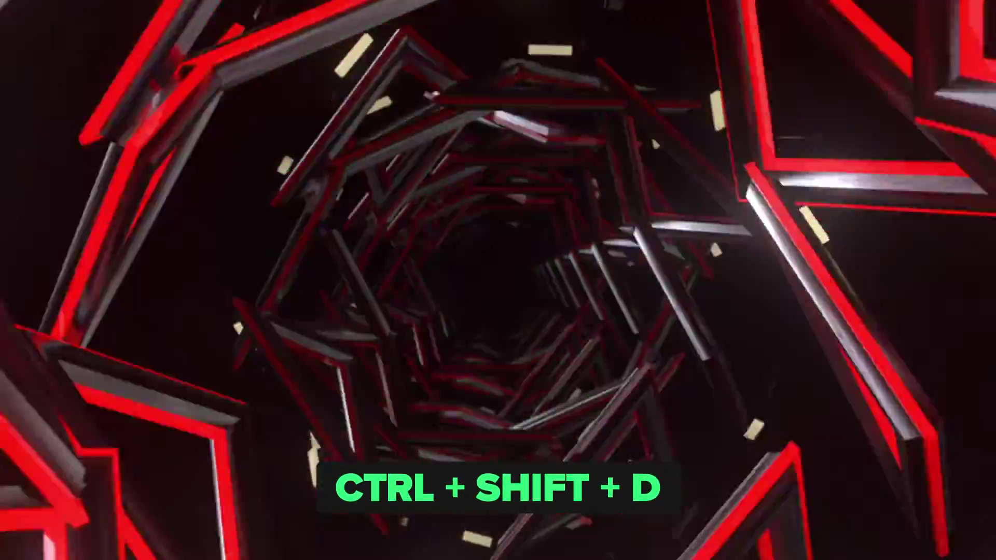
{"action": "key", "text": "ctrl+shift+d"}
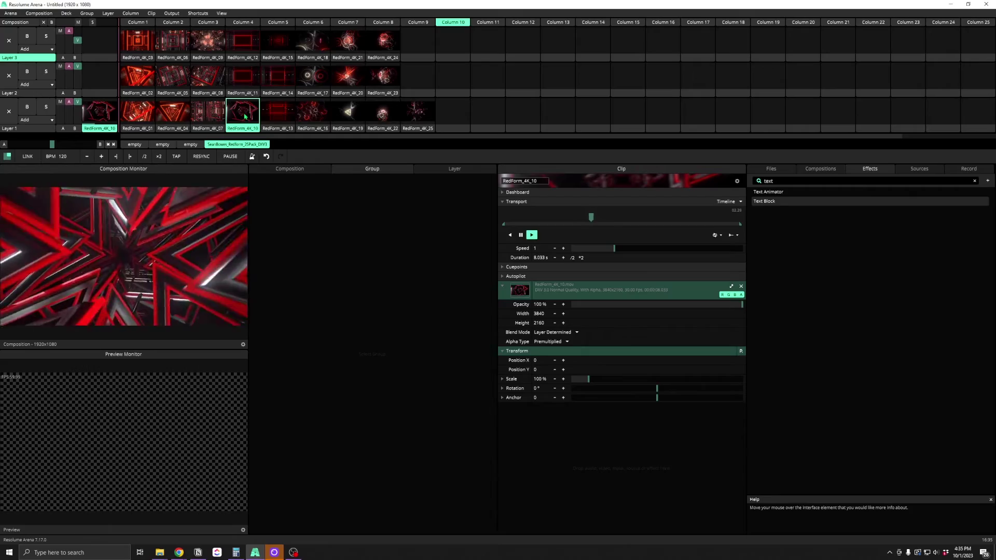
{"action": "key", "text": "ctrl+shift+a"}
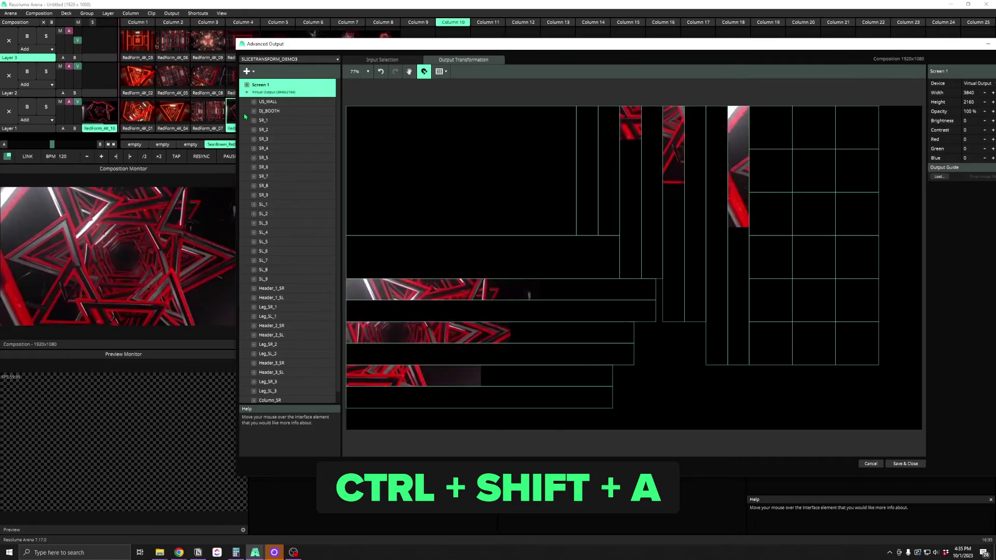
{"action": "left_click", "coordinate": [393, 60]}
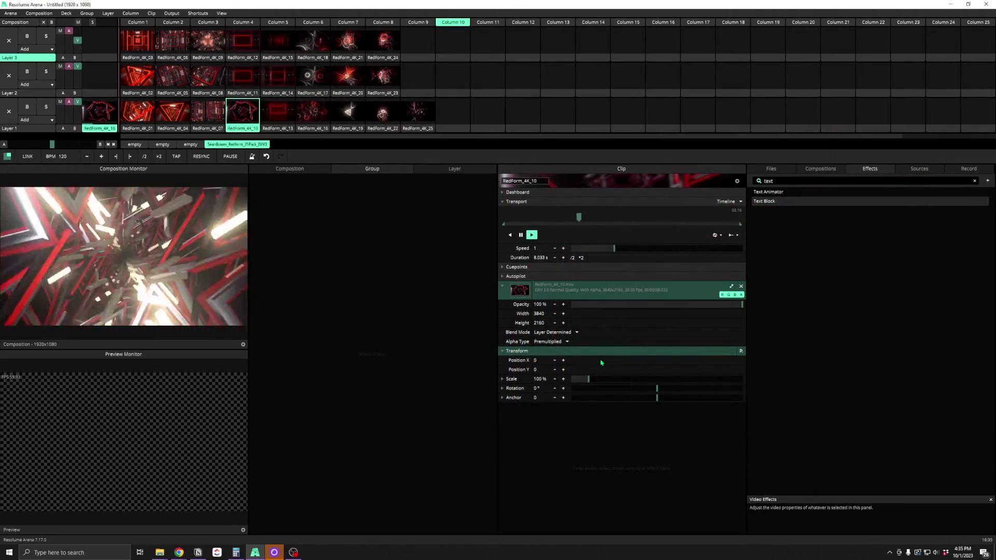
- Press Ctrl+Shift+L, then toggle the test card on the output with Ctrl+Shift+P
{"action": "key", "text": "ctrl+shift+l"}
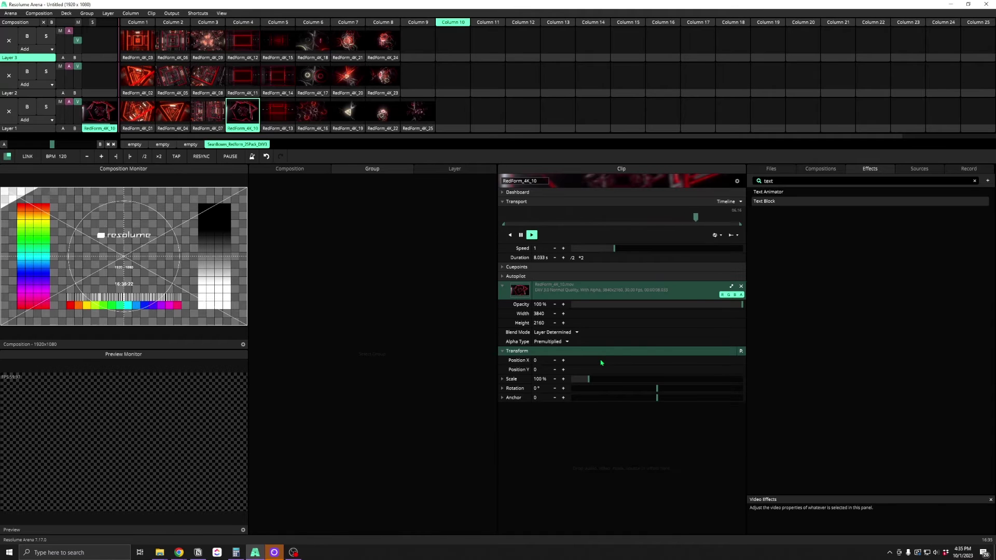
{"action": "key", "text": "ctrl+shift+p"}
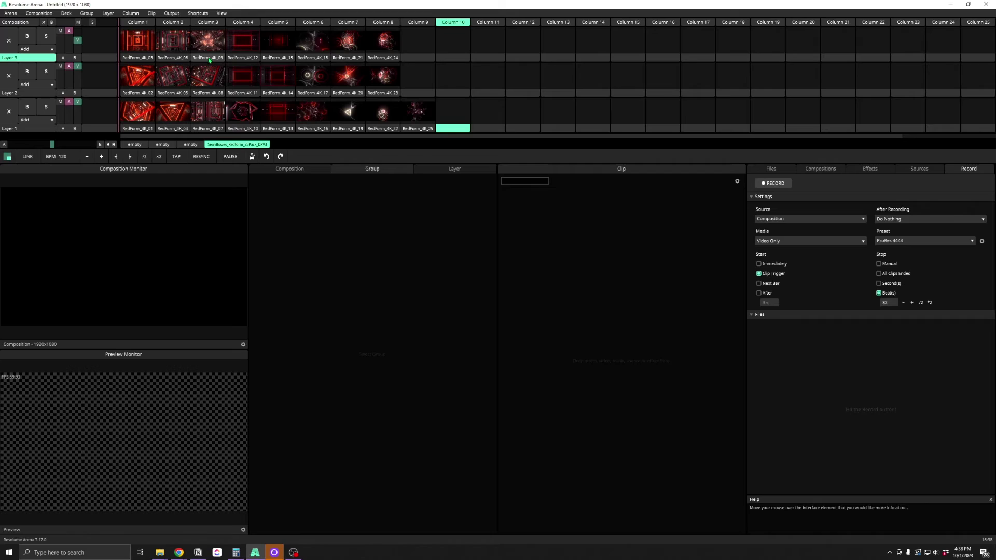
{"action": "key", "text": "ctrl+shift+k"}
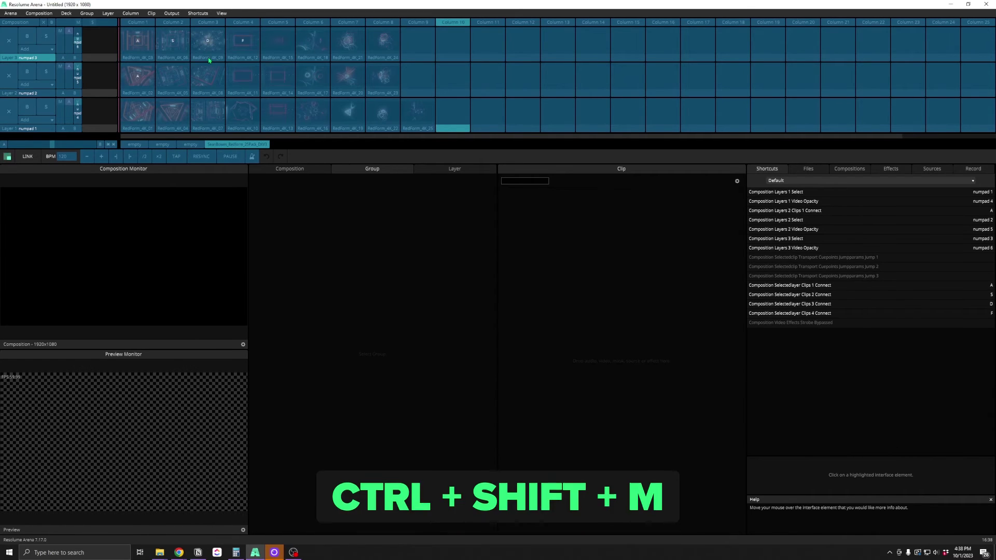
{"action": "key", "text": "ctrl+shift+m"}
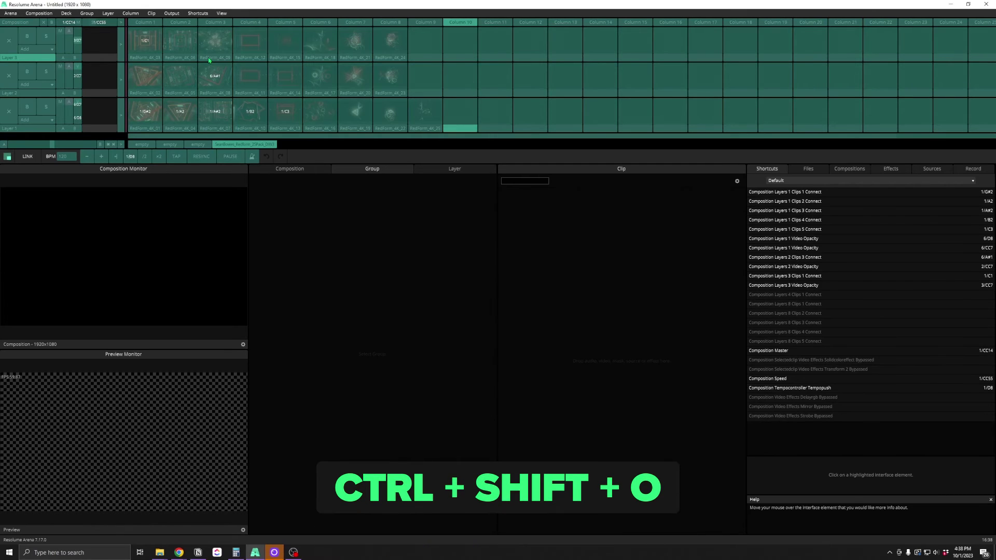
{"action": "key", "text": "ctrl+shift+o"}
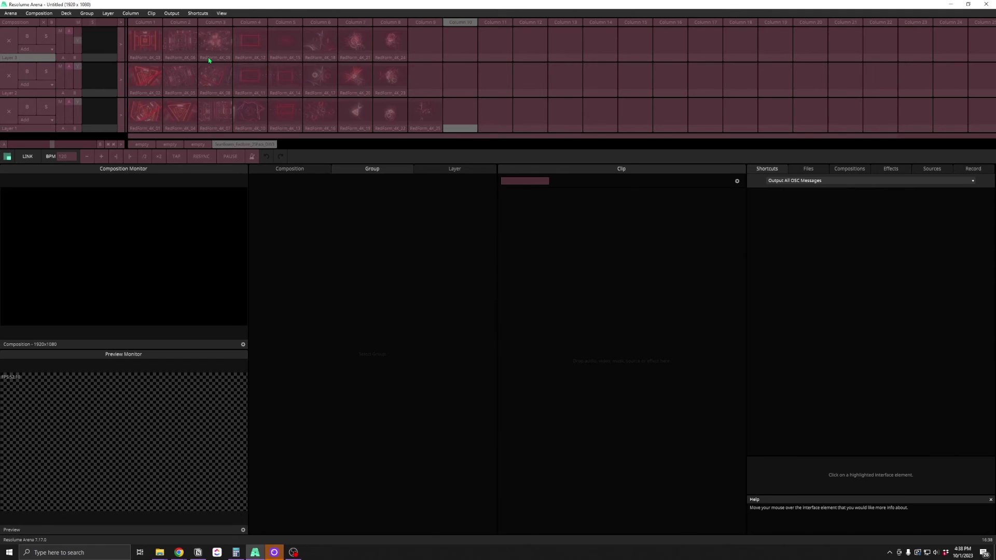
{"action": "key", "text": "ctrl+shift+x"}
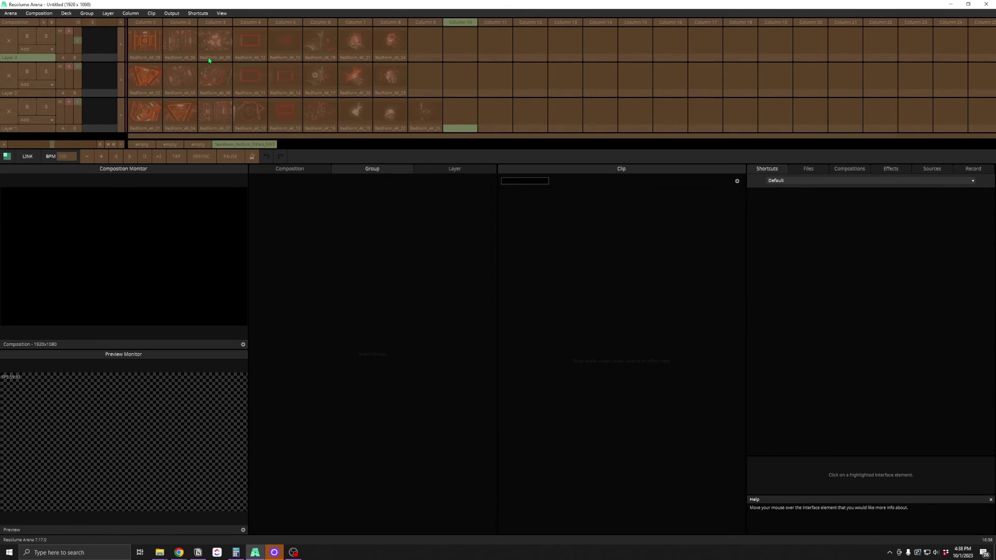
{"action": "key", "text": "ctrl+shift+x"}
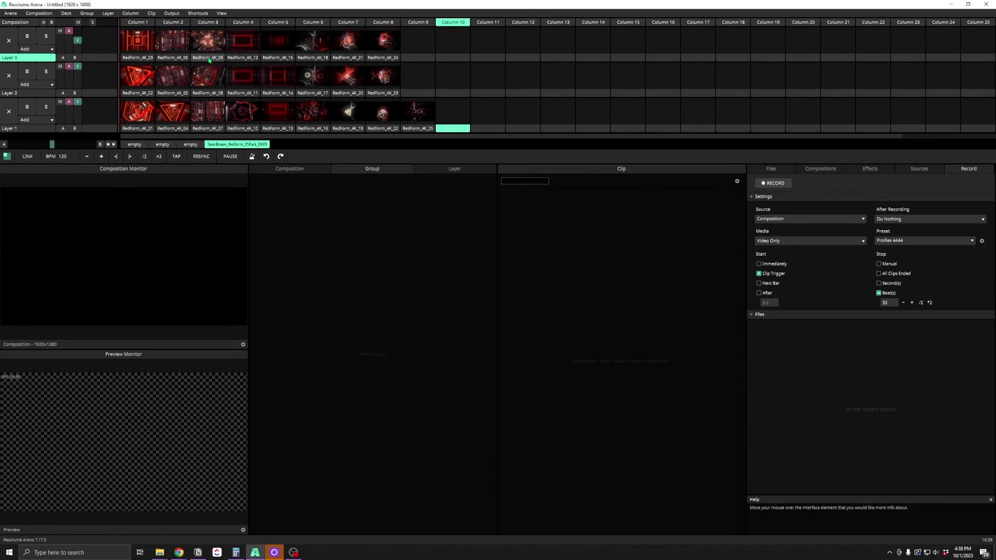
{"action": "key", "text": "ctrl+shift+m"}
{"action": "key", "text": "ctrl+shift+m"}
{"action": "key", "text": "ctrl+shift+m"}
{"action": "key", "text": "ctrl+shift+m"}
{"action": "left_click", "coordinate": [46, 14]}
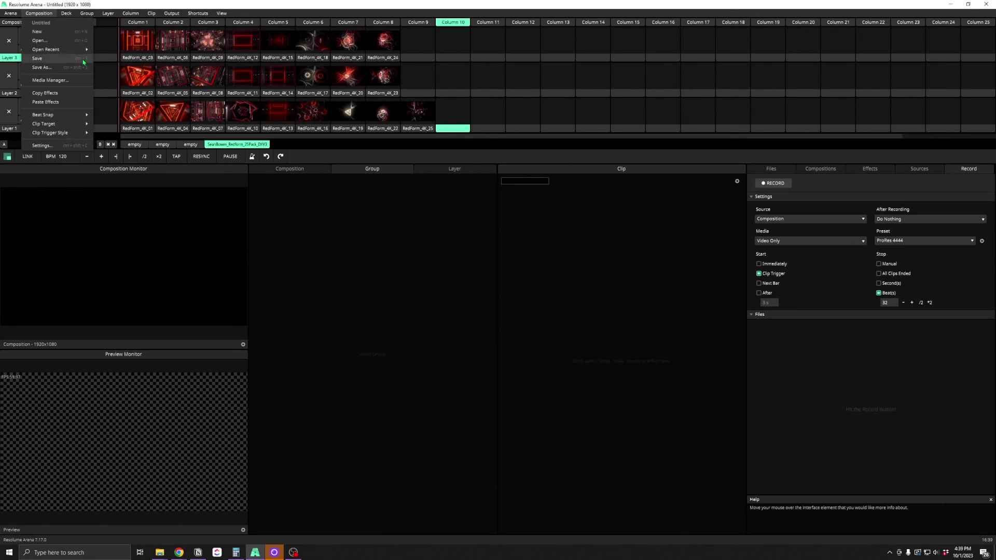
{"action": "left_click", "coordinate": [176, 15]}
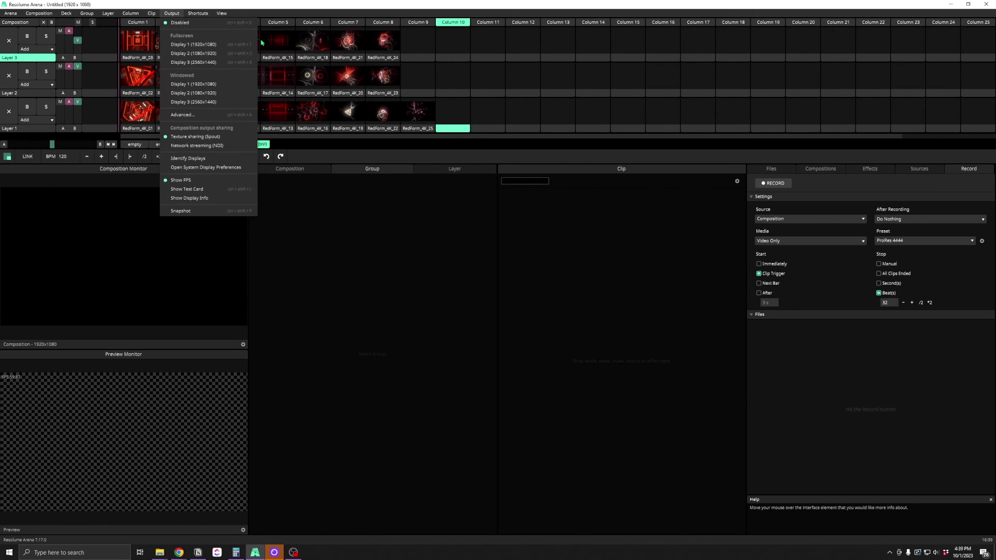